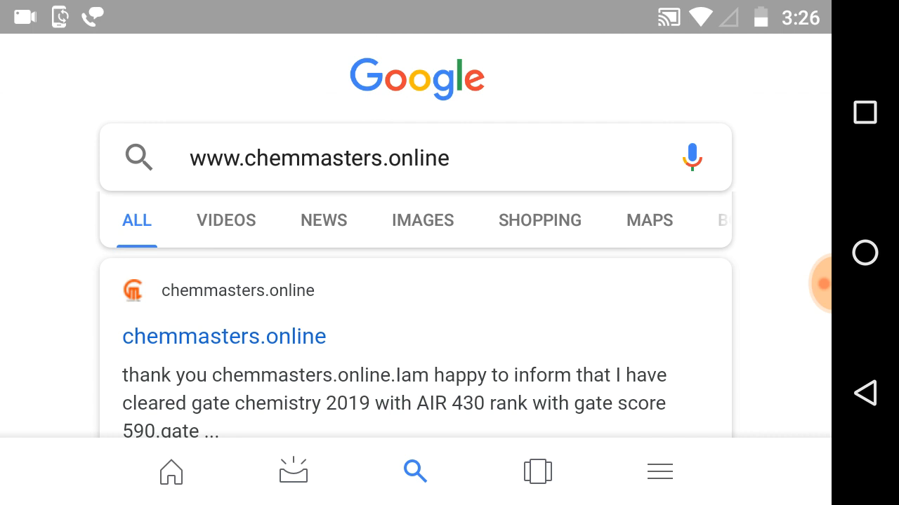
- Open the chemmasters.online site from the search results to reach its login form
left_click(224, 337)
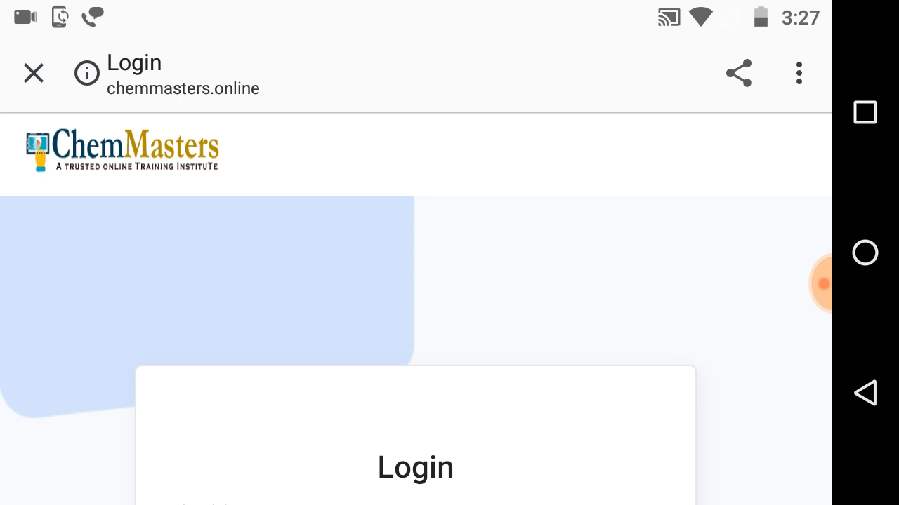
scroll(415, 316, "down", 8)
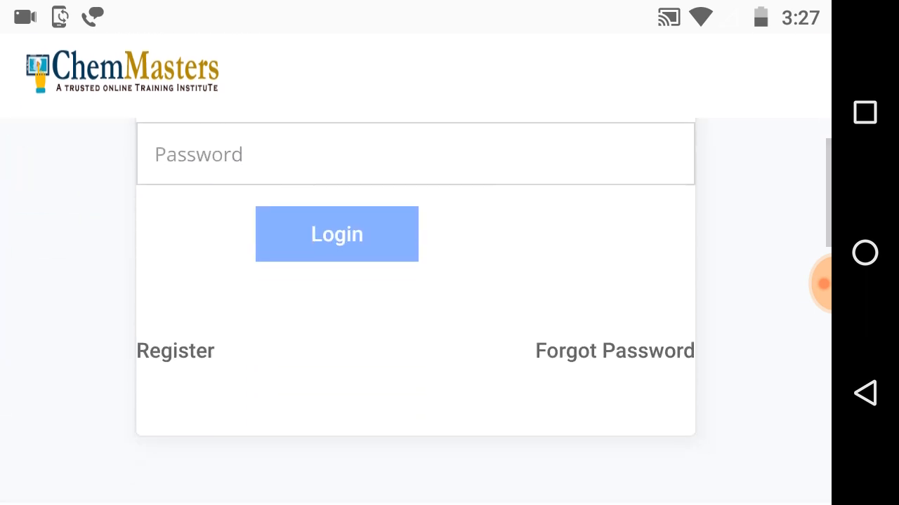
- View the Create Account page, return to Login and submit the entered credentials
left_click(176, 351)
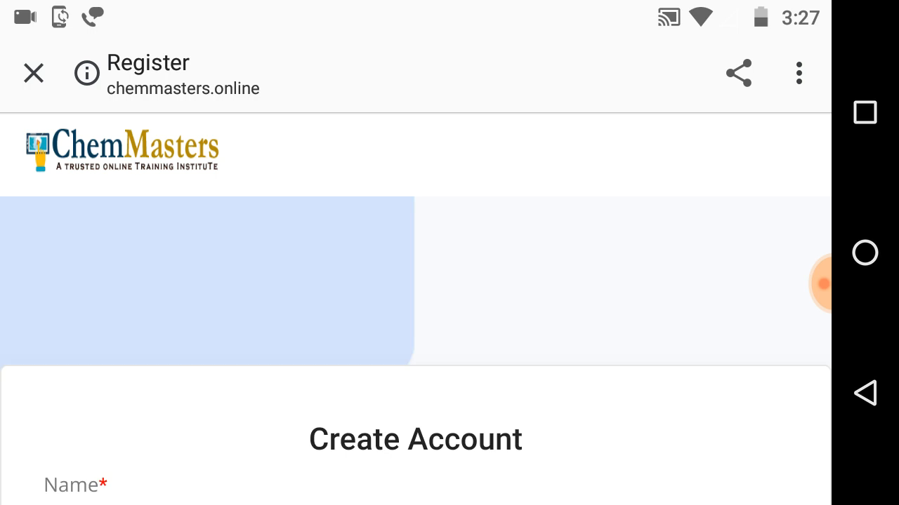
scroll(415, 316, "down", 5)
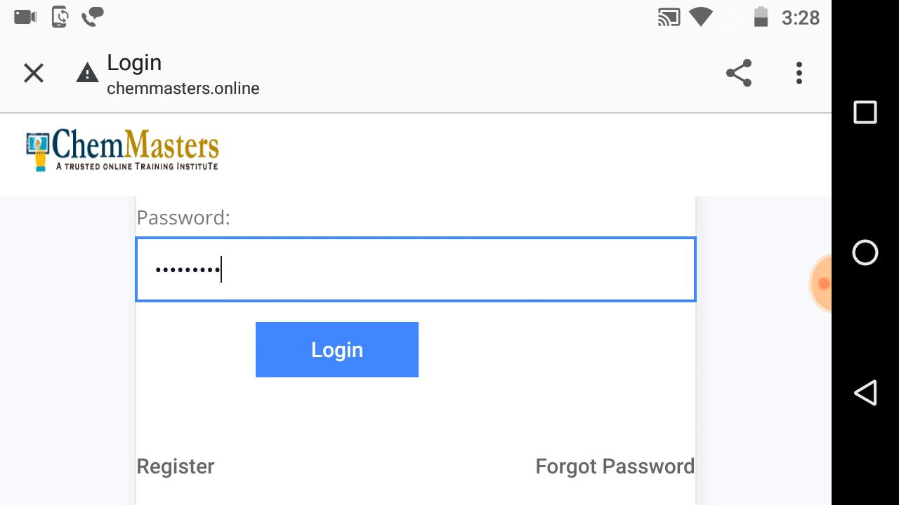
left_click(337, 350)
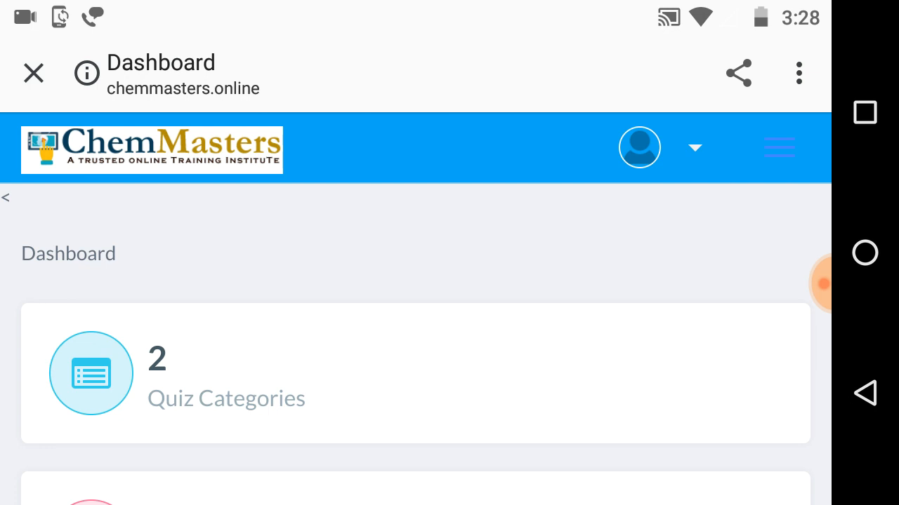
- Show the dashboard's navigation menu listing Exams, Analysis, LMS and Messages
left_click(779, 148)
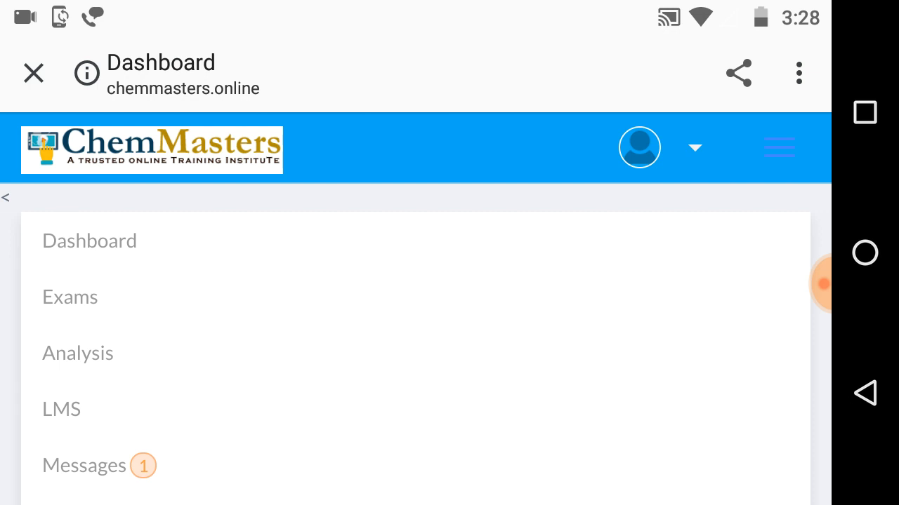
scroll(421, 316, "down", 2)
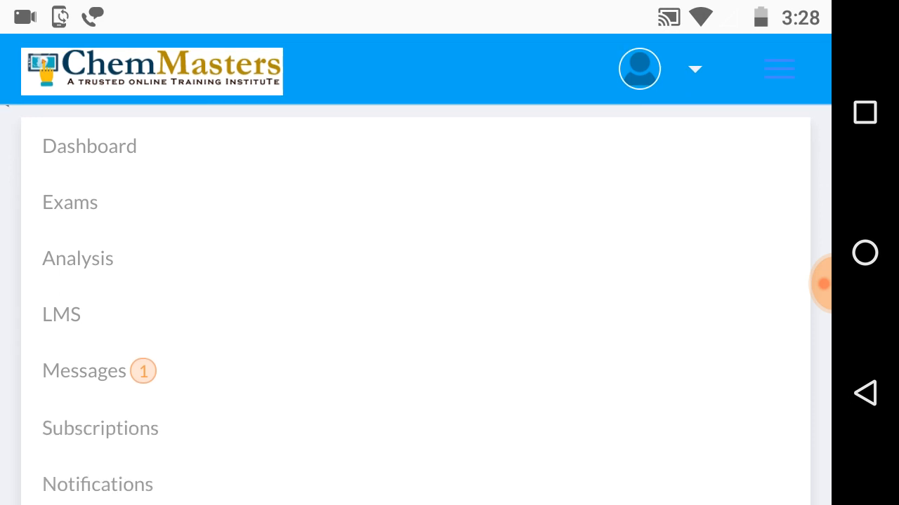
scroll(422, 281, "up", 2)
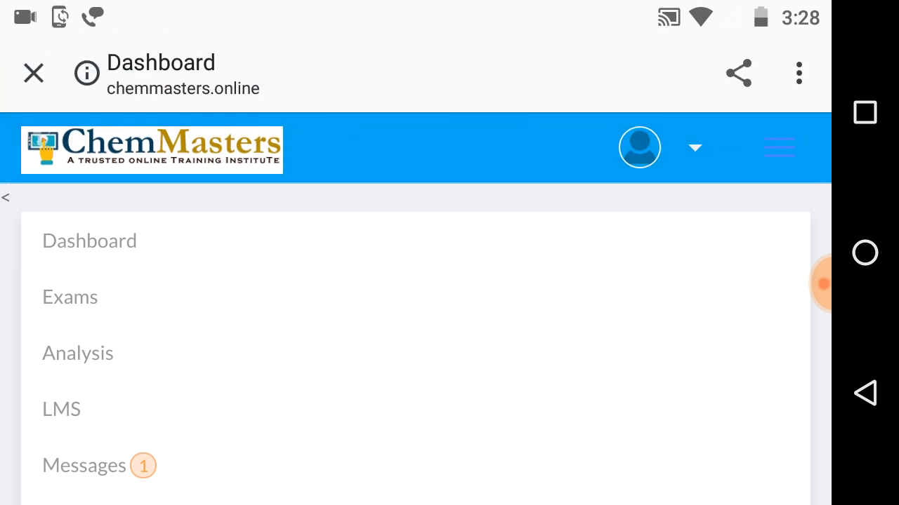
- Go from the empty Exam Series page to Account Settings with the exam-series preferences
left_click(69, 297)
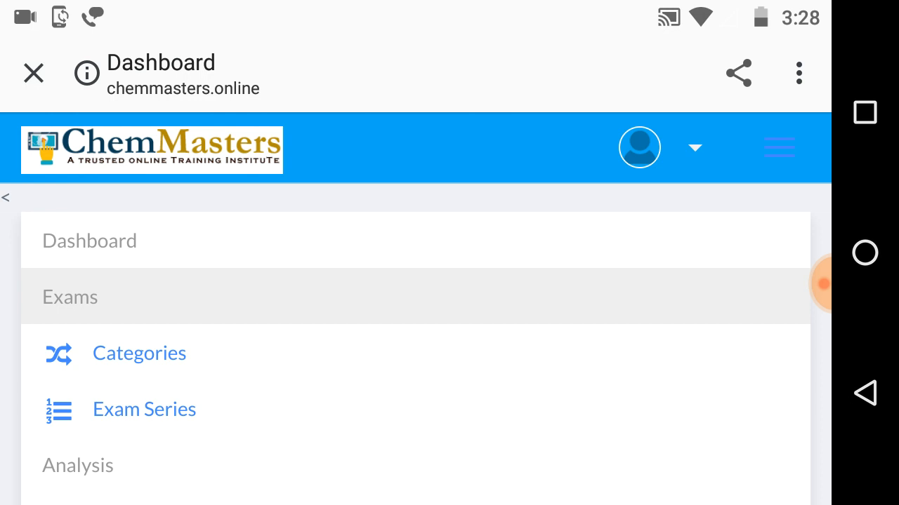
left_click(144, 409)
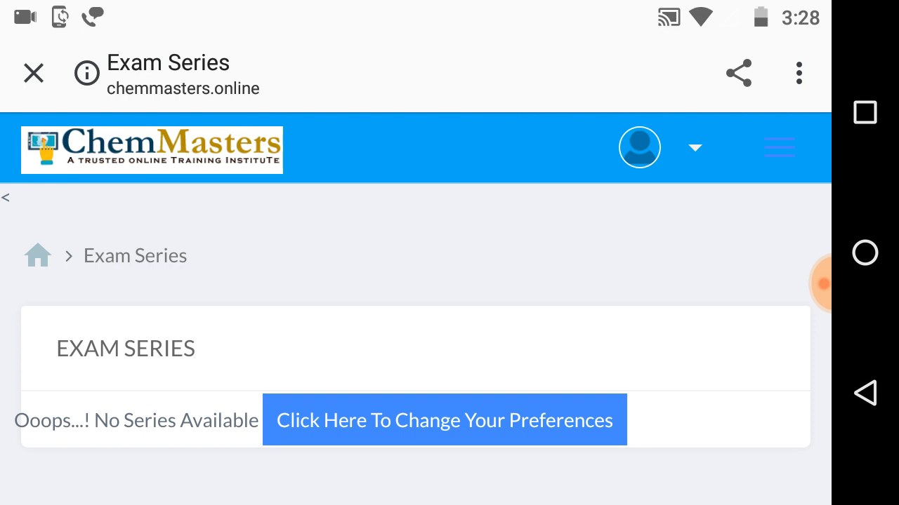
left_click(444, 420)
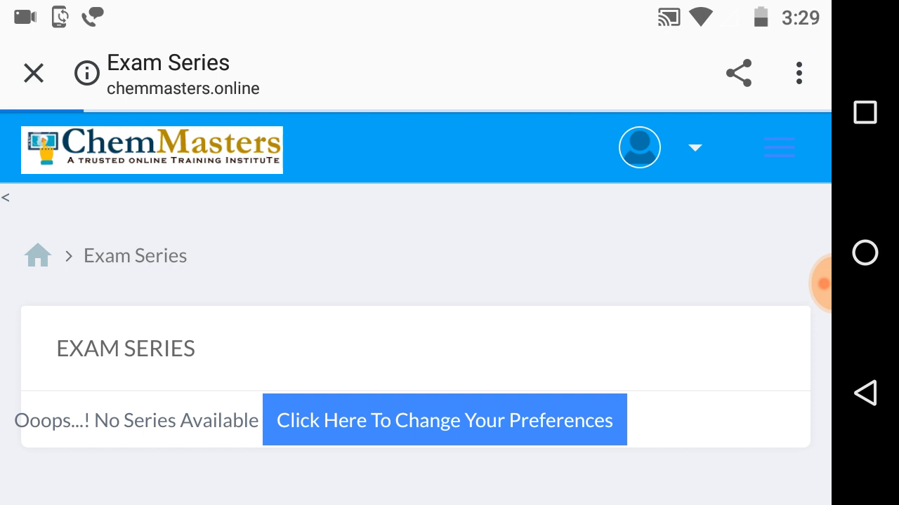
scroll(414, 351, "down", 4)
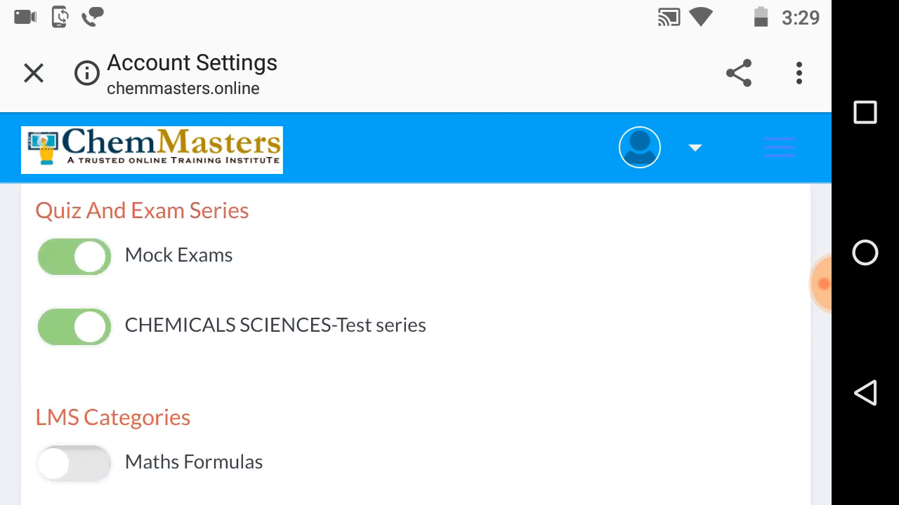
scroll(414, 316, "down", 6)
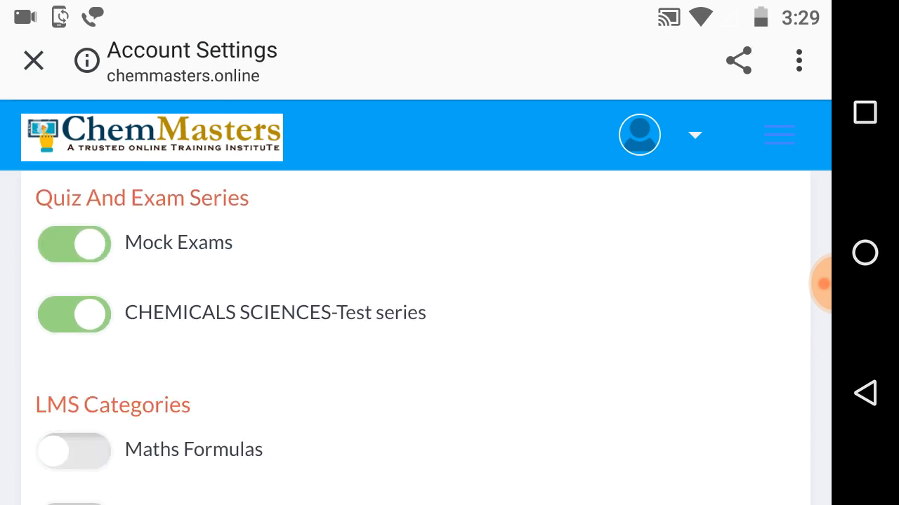
scroll(414, 281, "up", 8)
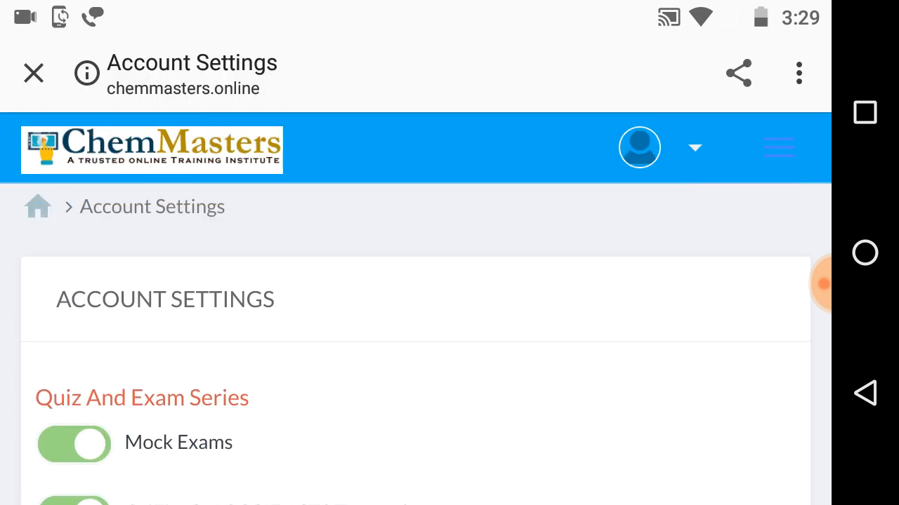
left_click(780, 148)
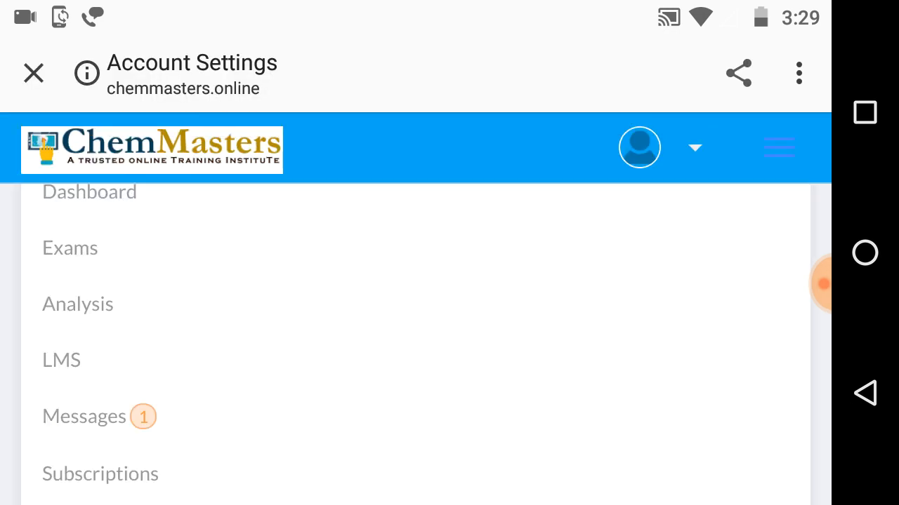
- Return to the dashboard showing the CHEMICALS SCIENCES-Test series quiz category
left_click(89, 241)
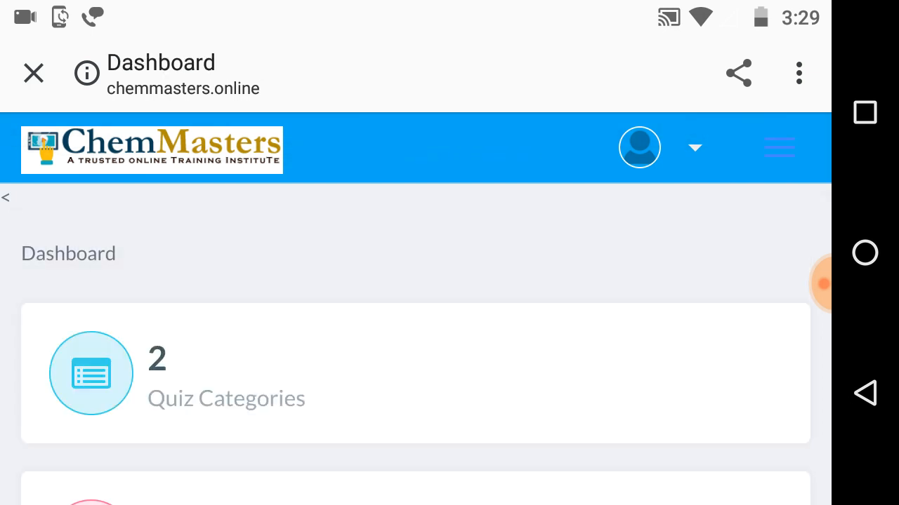
scroll(415, 316, "down", 2)
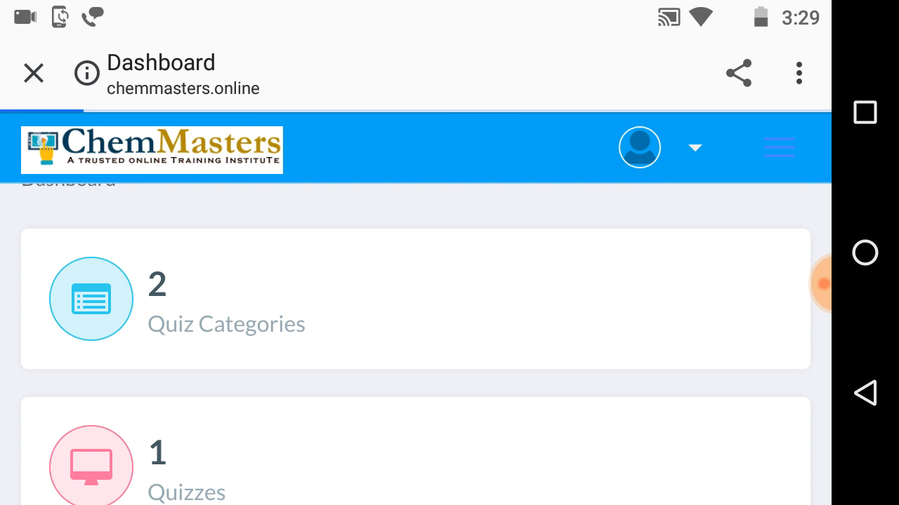
scroll(414, 316, "down", 4)
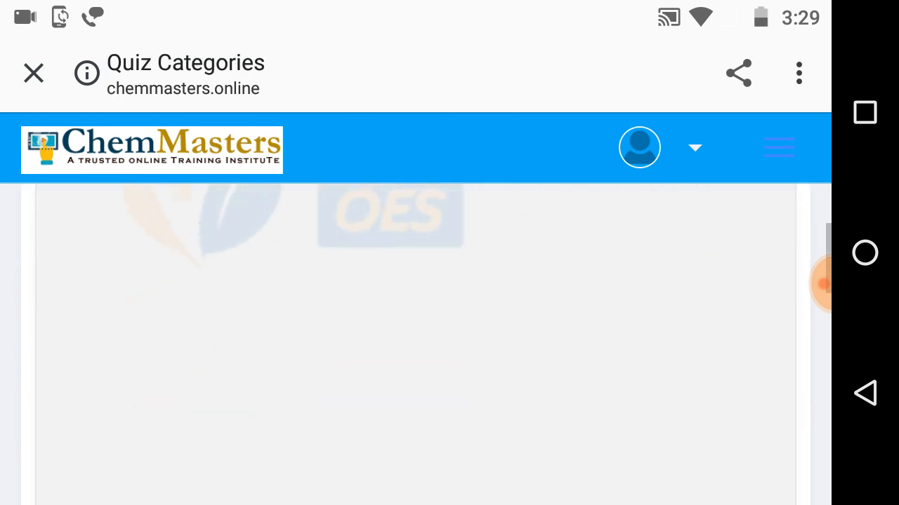
scroll(414, 316, "down", 4)
scroll(415, 316, "down", 2)
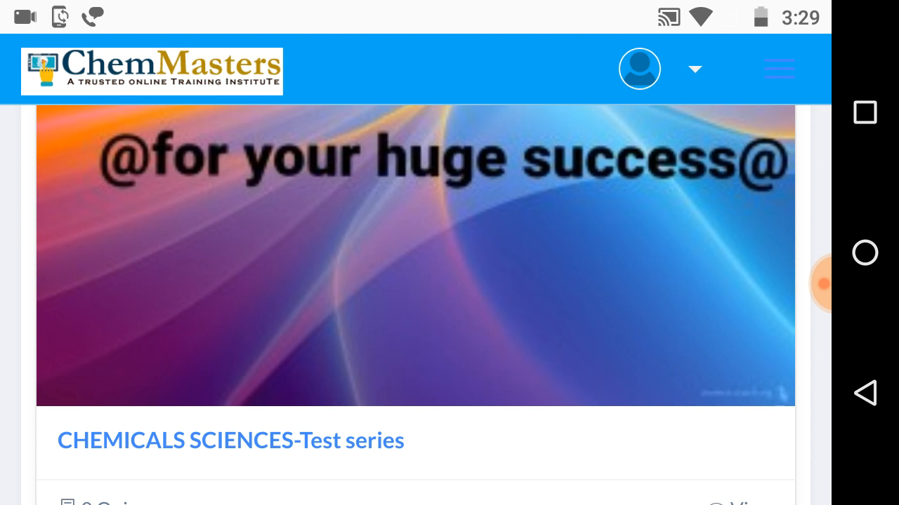
- Open the CHEMICALS SCIENCES-Test series exam table, which lists 0 entries
left_click(230, 441)
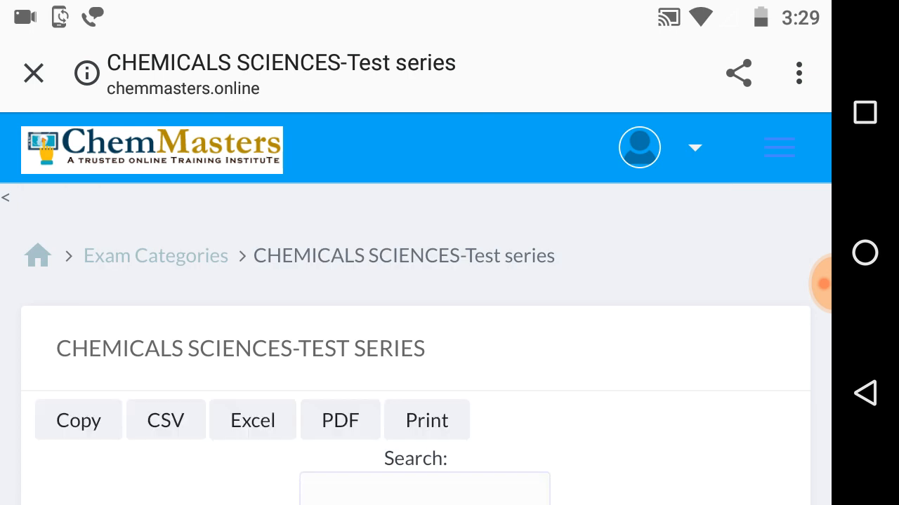
scroll(415, 316, "down", 5)
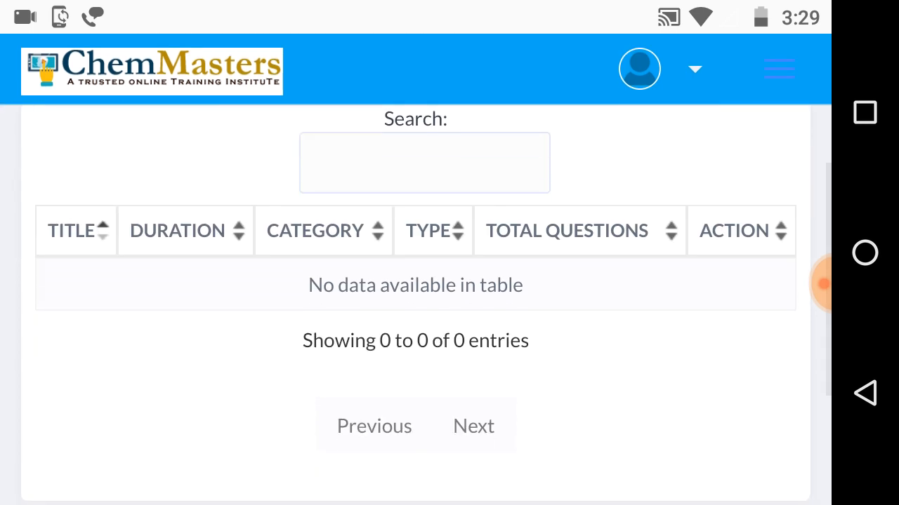